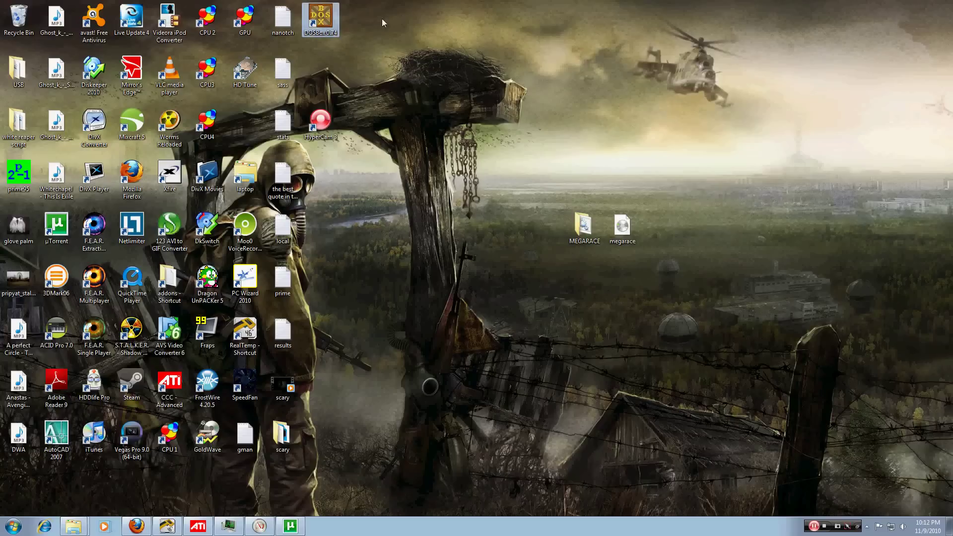
left_click(336, 37)
left_click(416, 155)
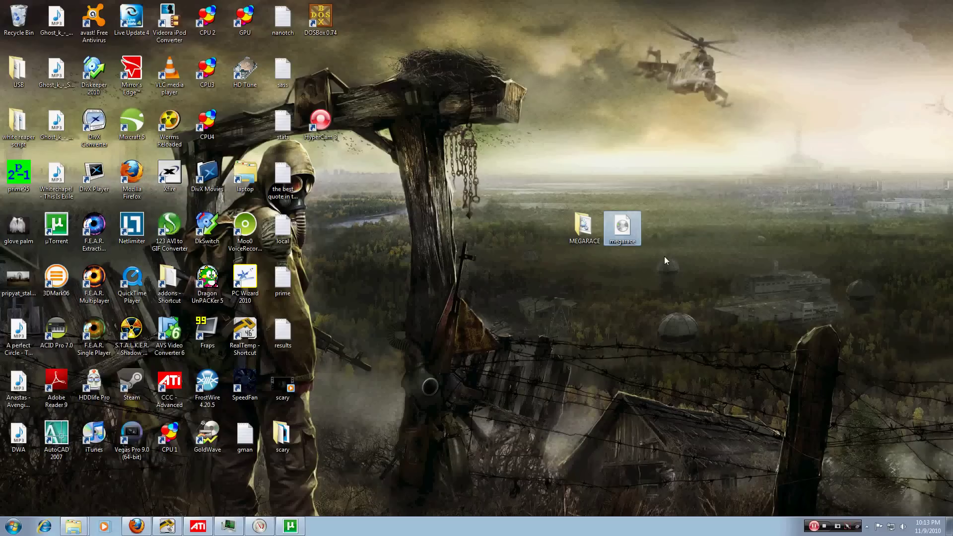
key("Left")
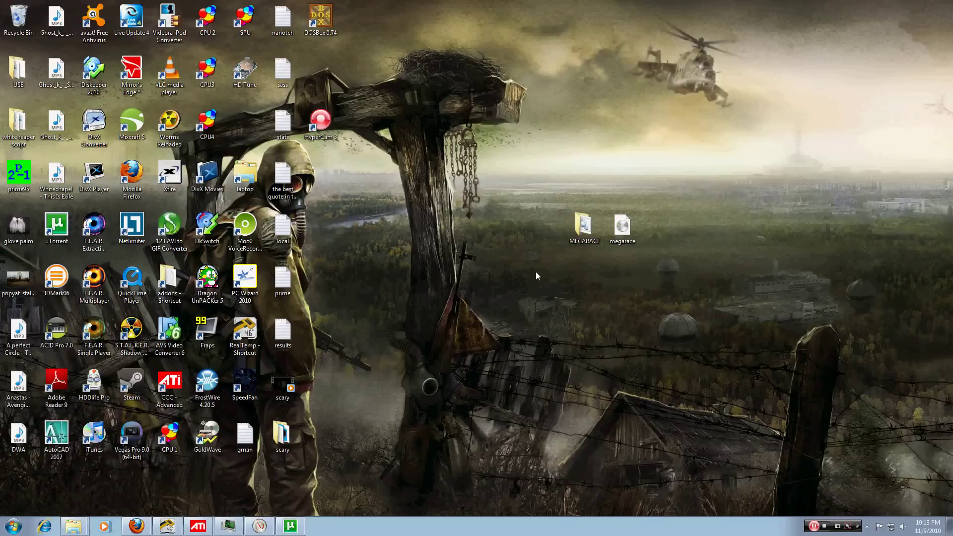
left_click(541, 246)
Mount the megarace disc image from the desktop on virtual drive G: with DAEMON Tools Lite and dismiss the AutoPlay window
right_click(861, 526)
left_click(794, 476)
left_click(867, 527)
right_click(874, 469)
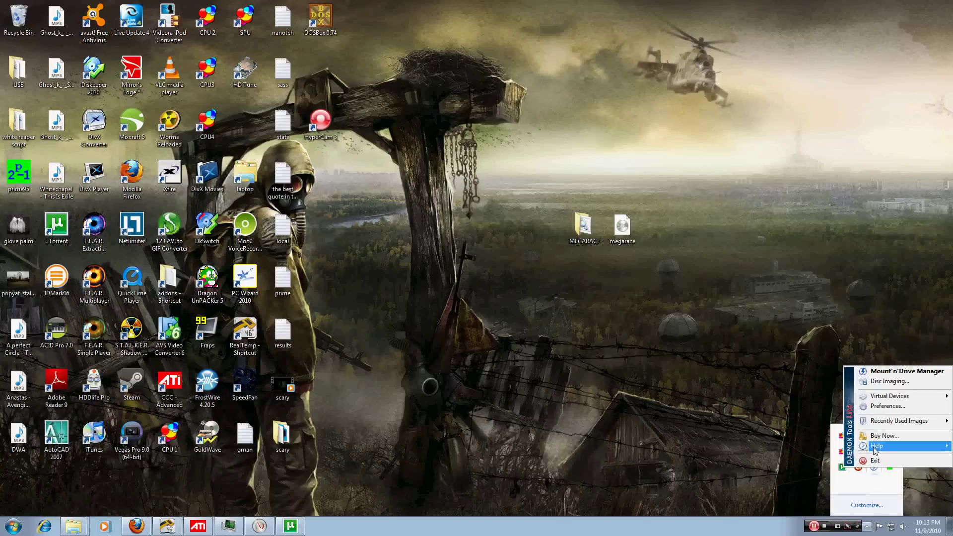
mouse_move(877, 400)
mouse_move(826, 400)
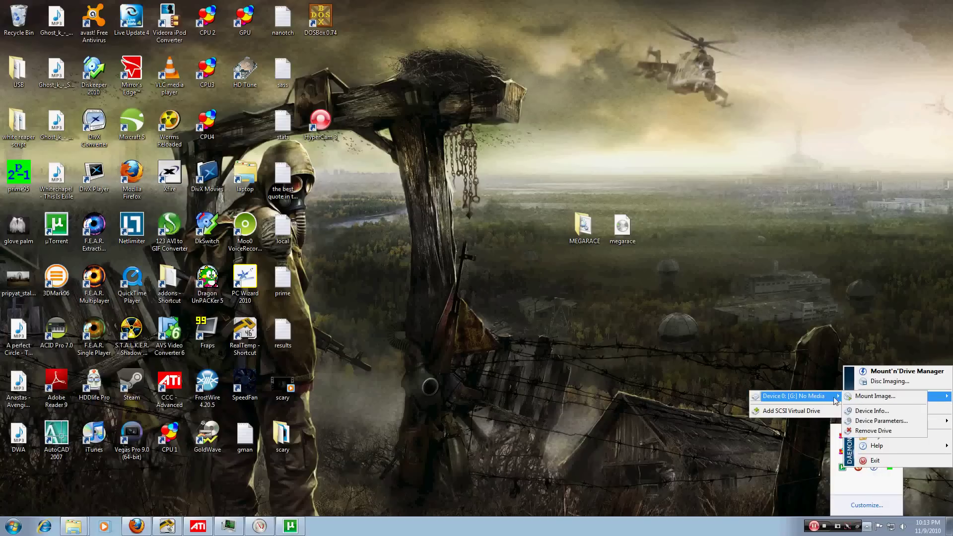
left_click(860, 397)
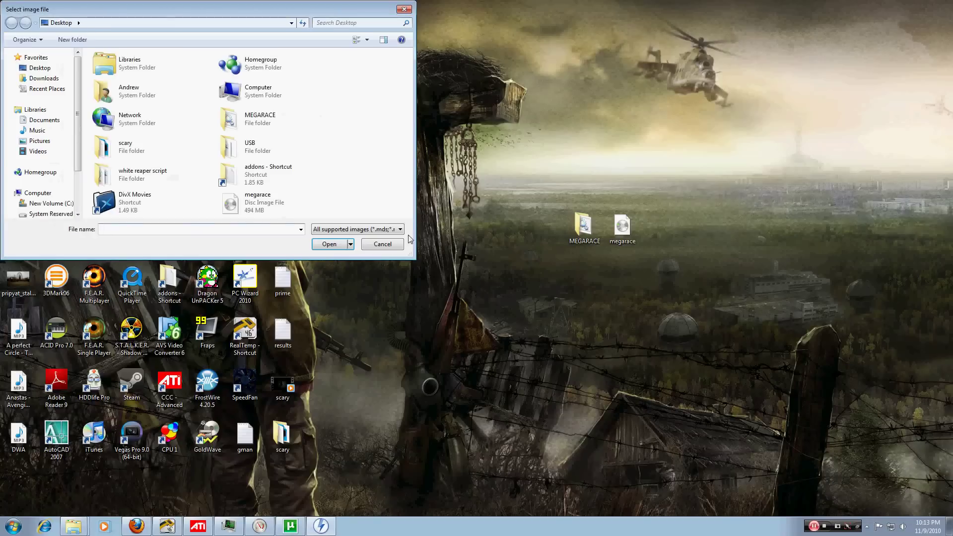
double_click(263, 206)
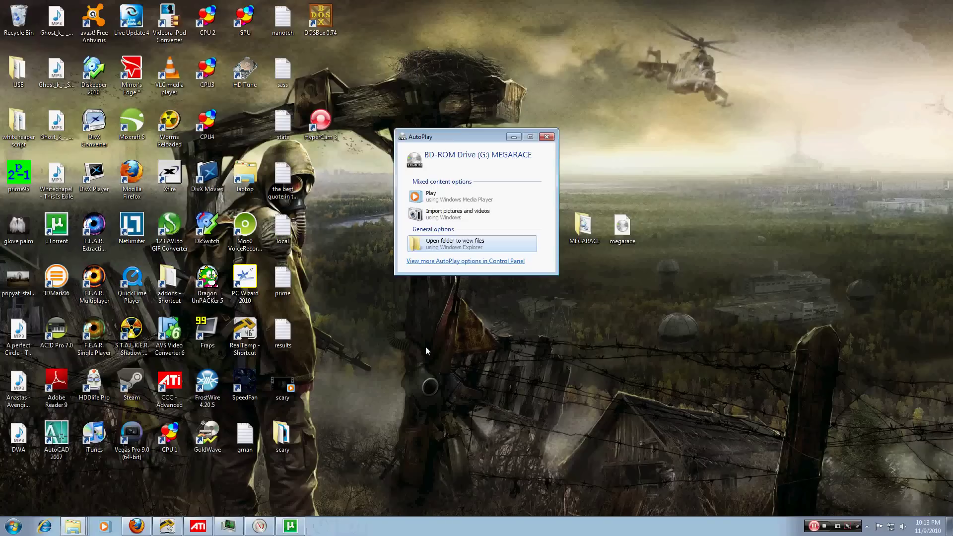
left_click(546, 137)
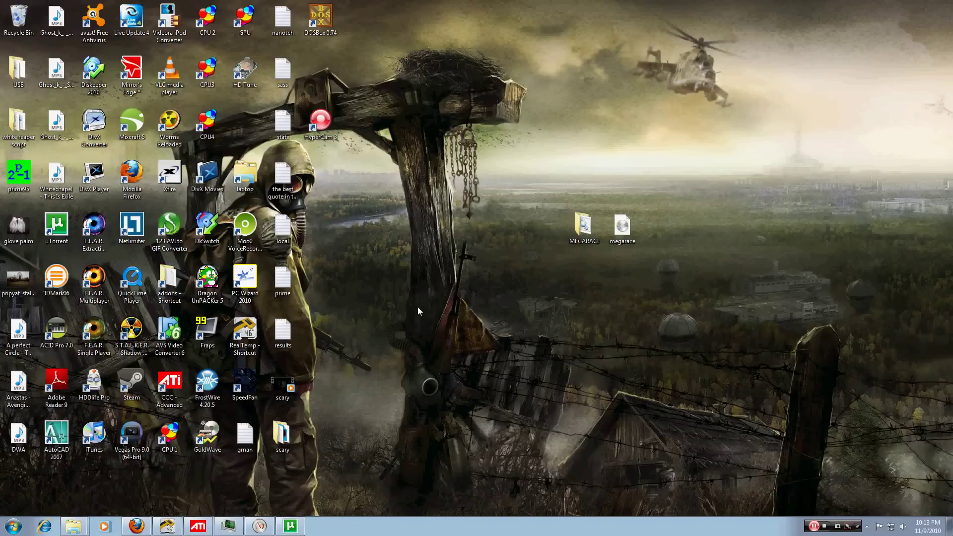
Move the MEGARACE folder from the desktop to the root of drive C: and close the Explorer window
left_click(584, 229)
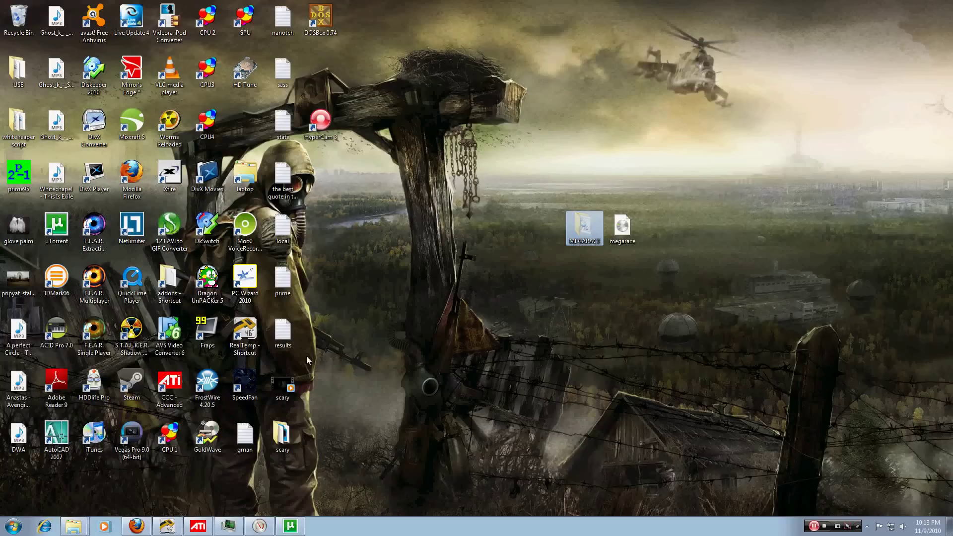
left_click(25, 526)
left_click(165, 393)
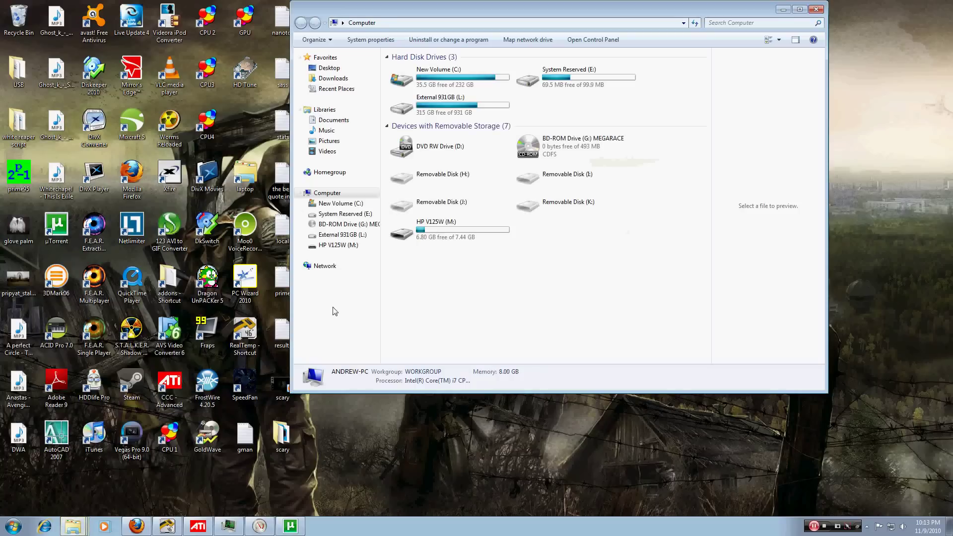
left_click(433, 73)
double_click(434, 73)
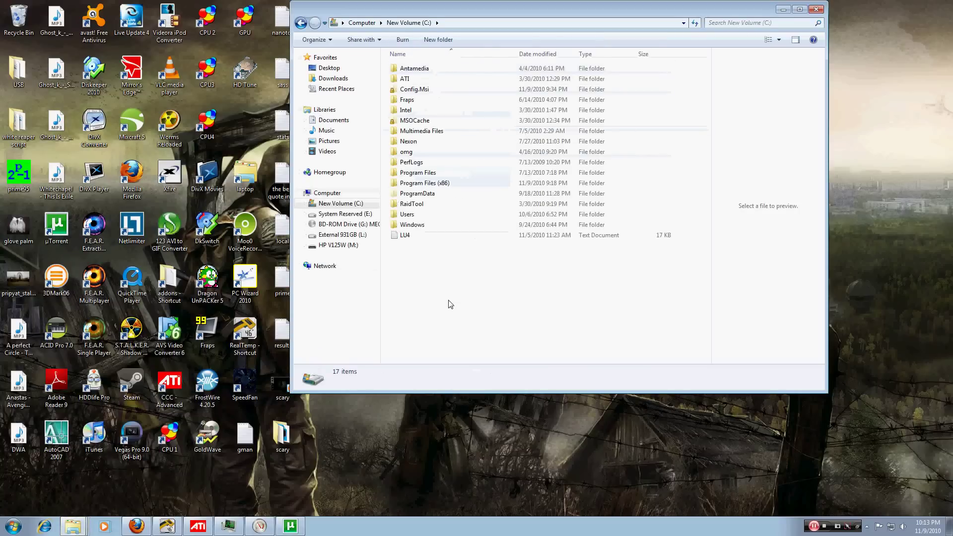
key("ctrl+v")
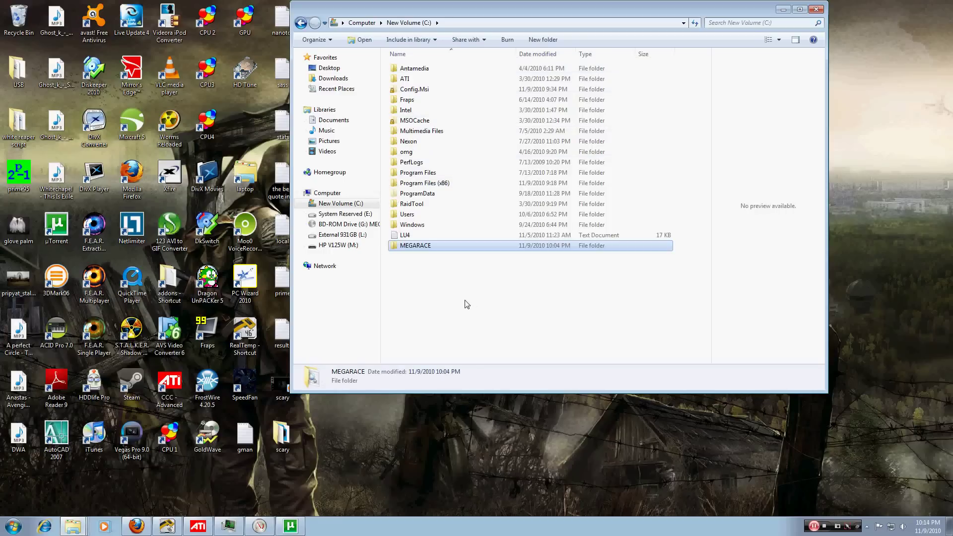
left_click(466, 304)
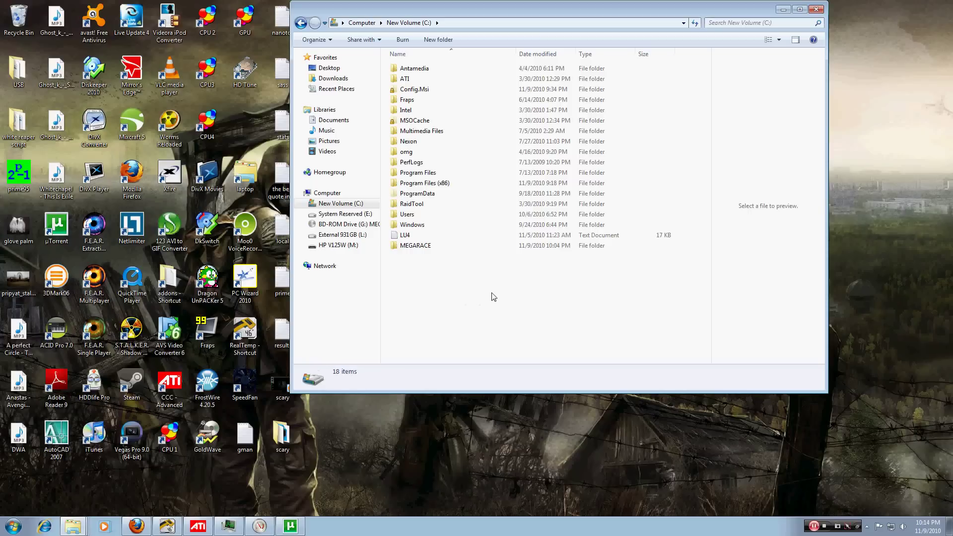
left_click(816, 10)
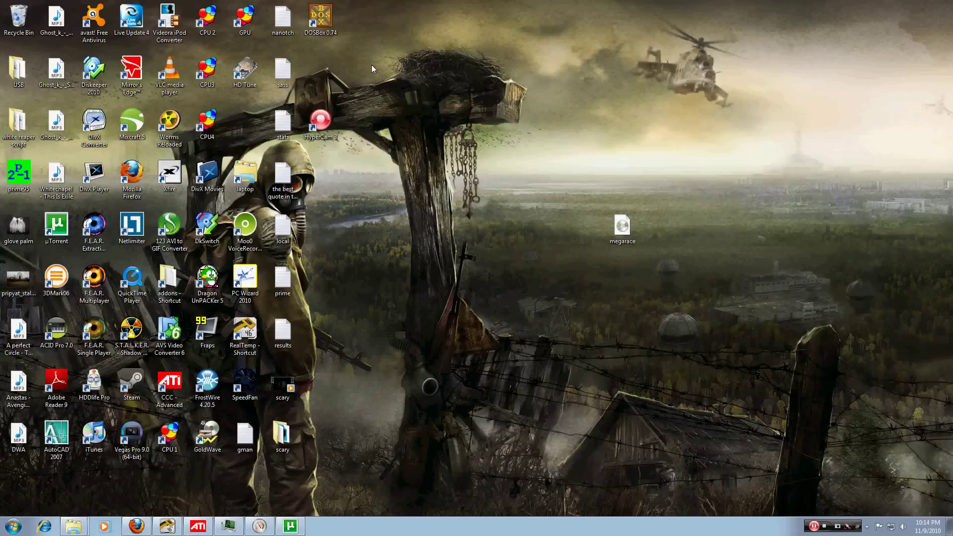
Launch DOSBox, raise its CPU speed to 10351 cycles, and move its window away from the status window
double_click(326, 26)
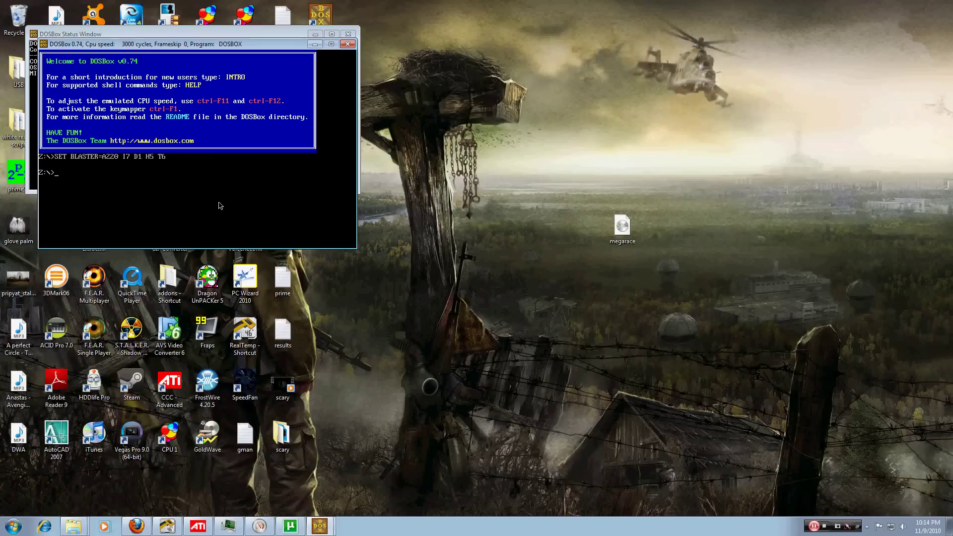
key("ctrl+F12")
key("ctrl+F12")
key("ctrl+F12")
key("ctrl+F12")
key("ctrl+F12")
key("ctrl+F12")
key("ctrl+F12")
key("ctrl+F12")
key("ctrl+F12")
key("ctrl+F12")
key("ctrl+F12")
key("ctrl+F12")
key("ctrl+F12")
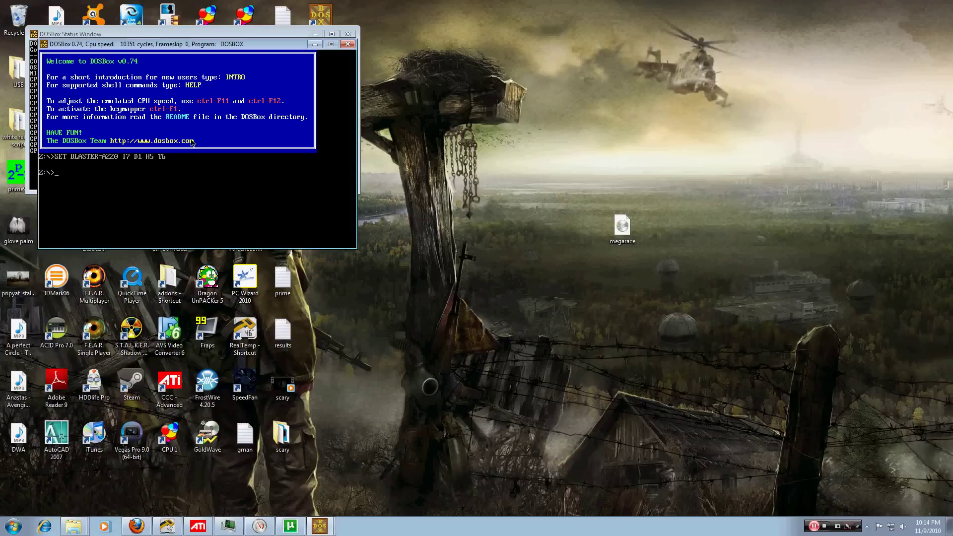
left_click_drag(165, 47, 362, 129)
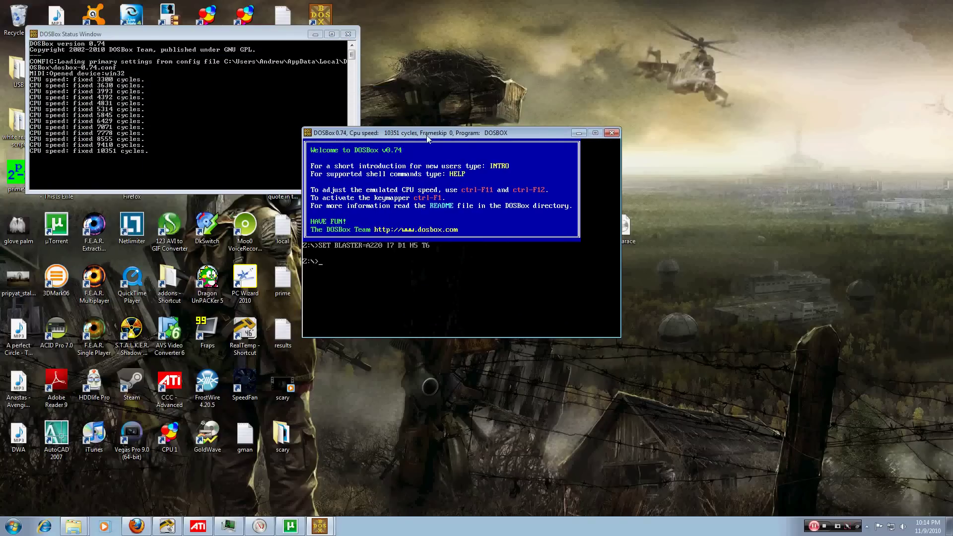
Check the install instructions in Firefox, and in DOSBox mount C:\ as drive C and G:\ as drive G with type cdrom
left_click(144, 530)
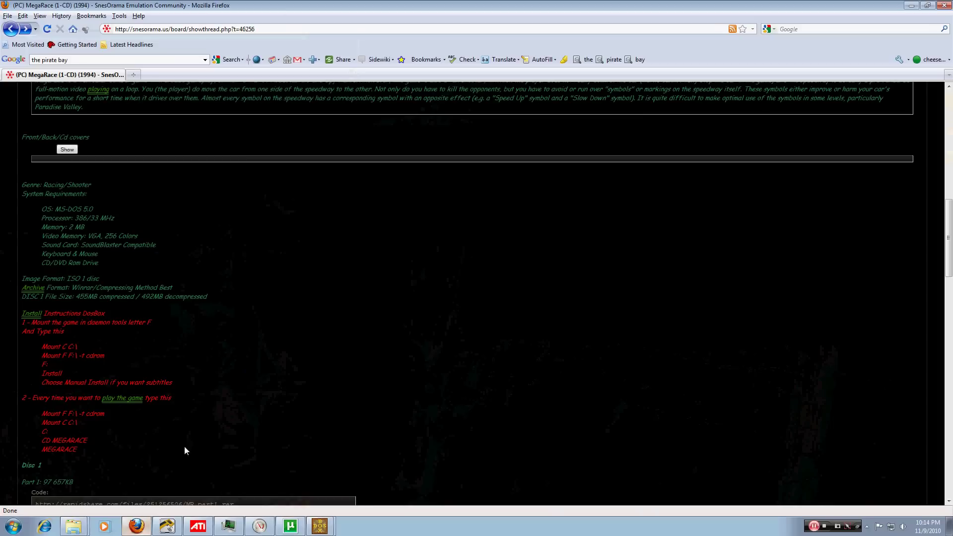
left_click(320, 527)
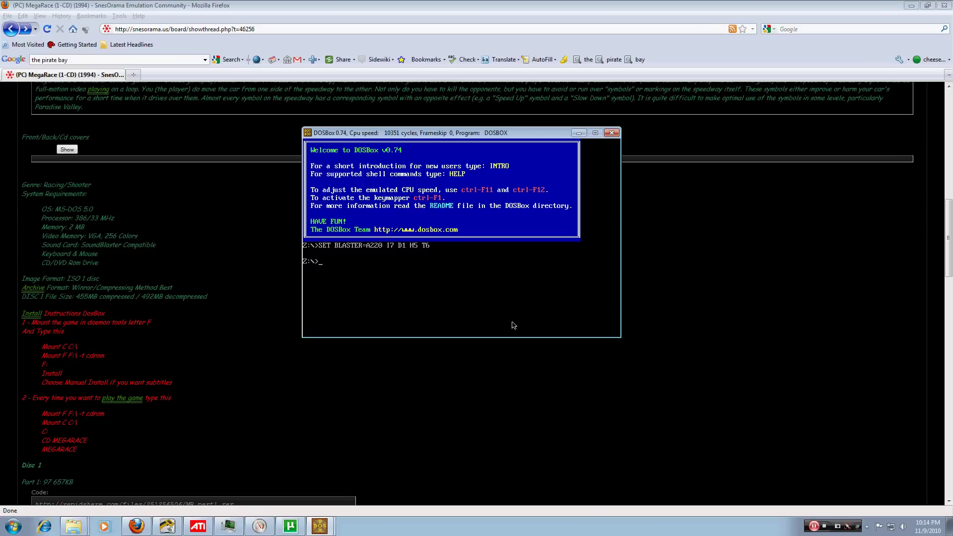
type("Mount C C:\\")
key("Return")
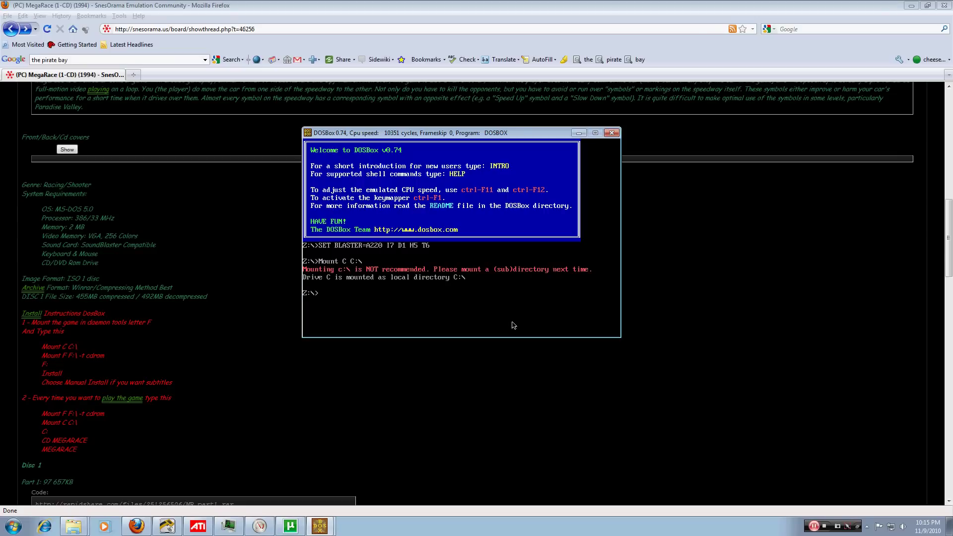
type("Mount G G")
type(":\\ -t cdrom")
key("Return")
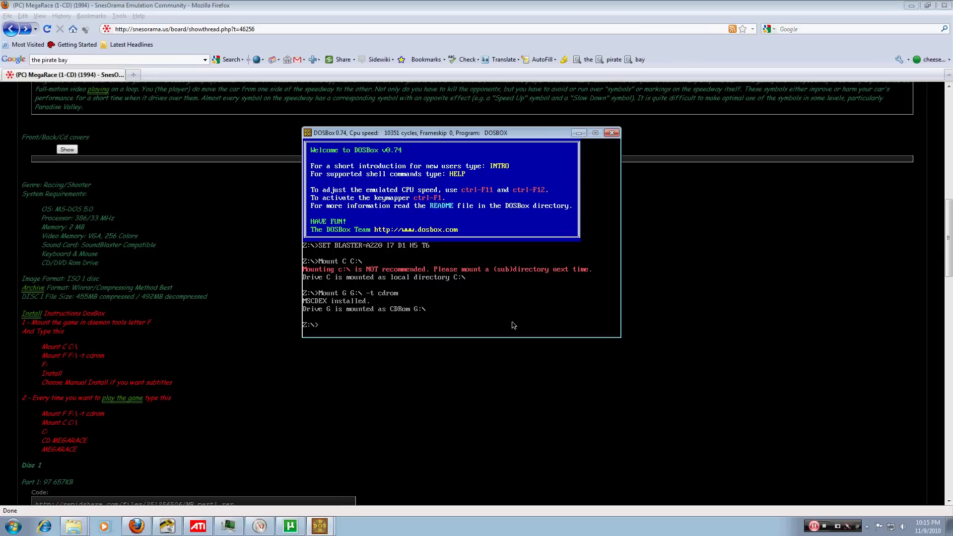
Change to drive G: at the DOSBox prompt and run the Install program
type("G:")
key("Return")
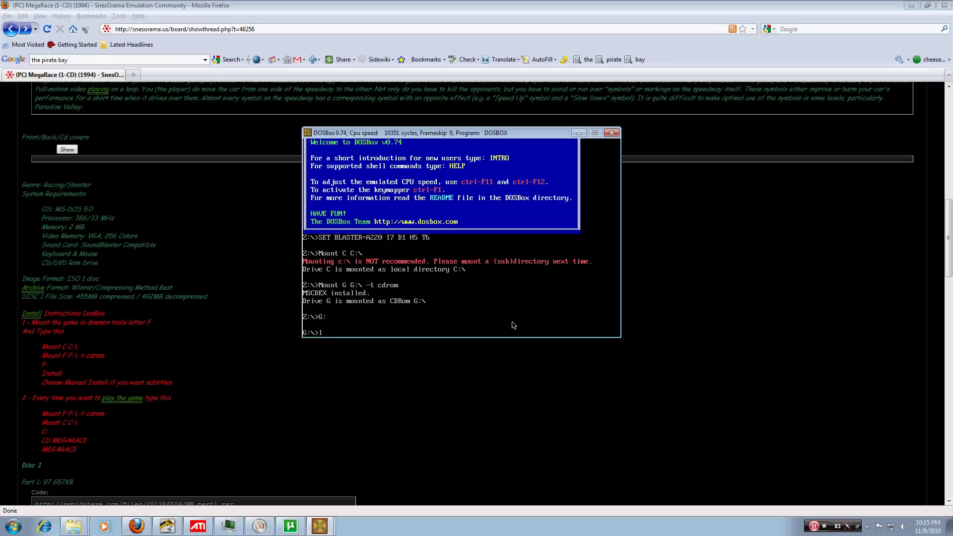
type("Install")
key("Return")
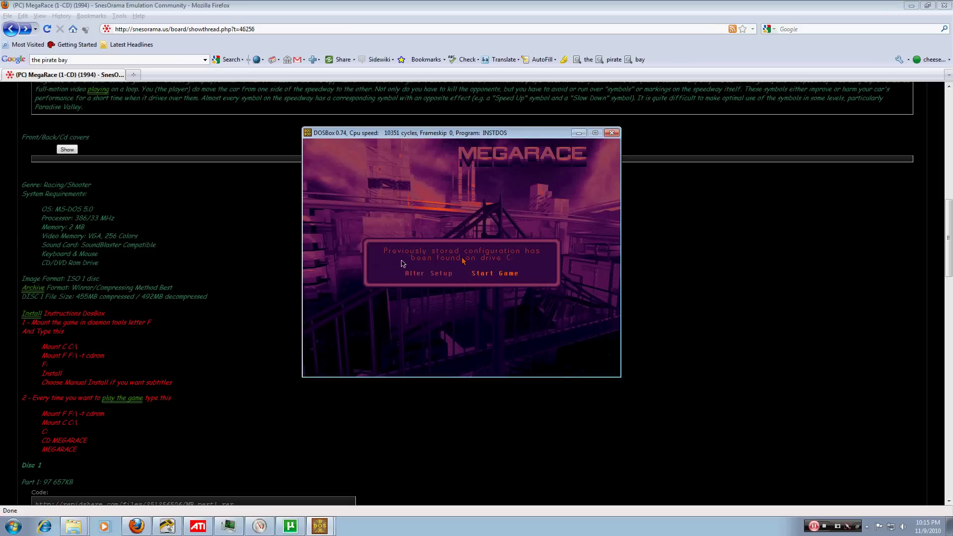
Alter the stored MegaRace setup using automatic installation, accept the game configuration, and start the game
left_click(428, 276)
left_click(437, 277)
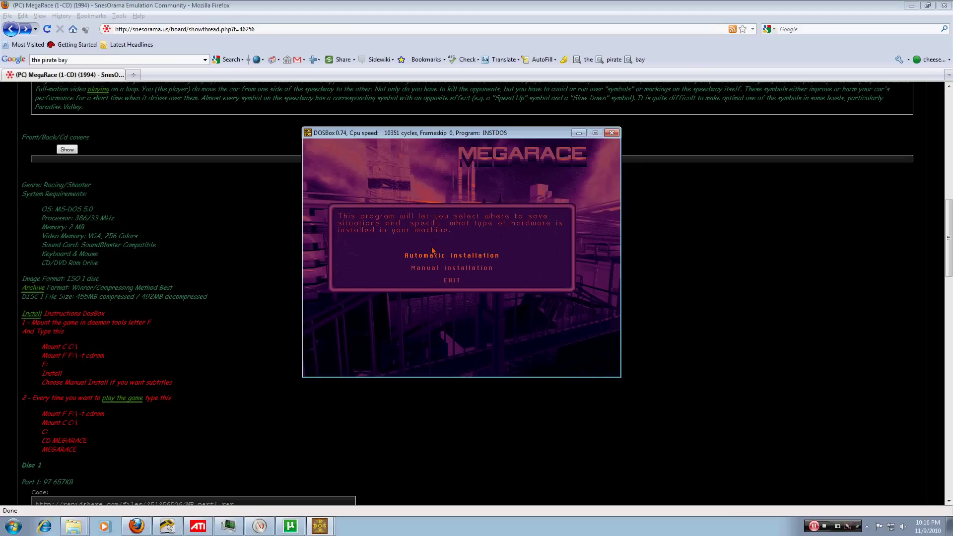
left_click(438, 256)
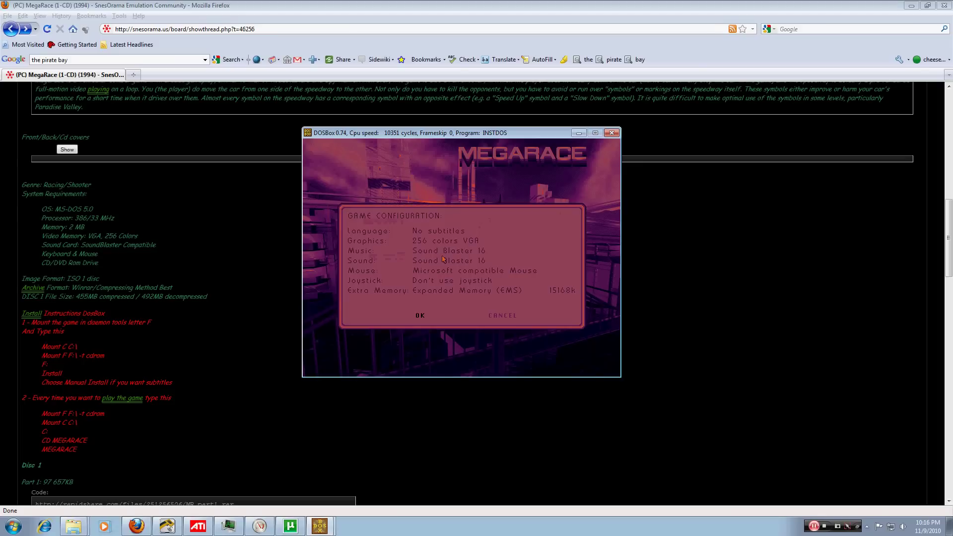
left_click(419, 317)
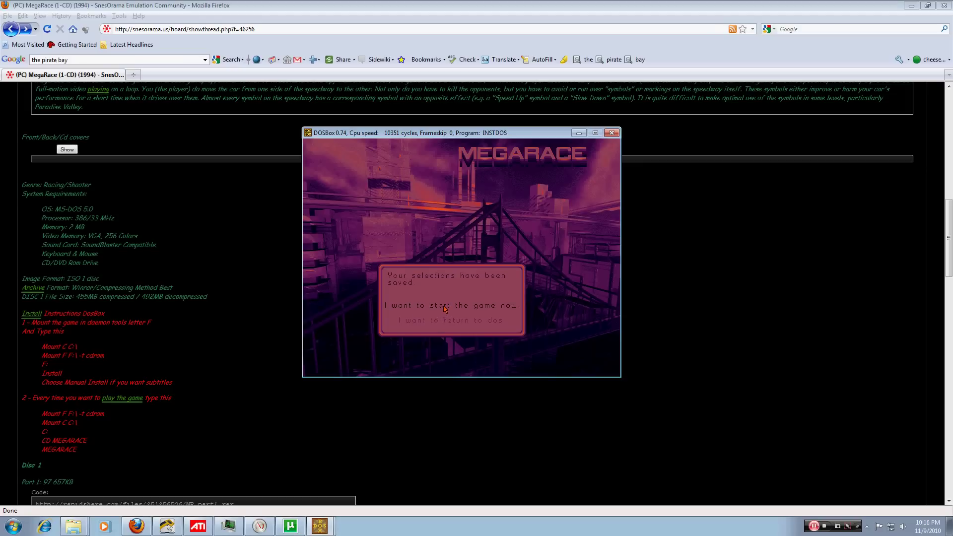
left_click(445, 307)
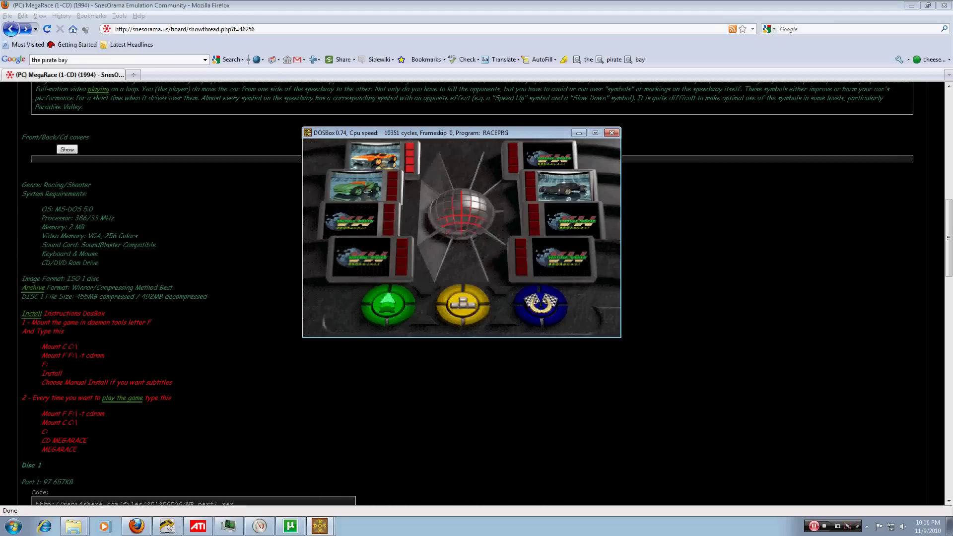
View the keyboard control assignments in the game's options and leave them unedited
key("Left")
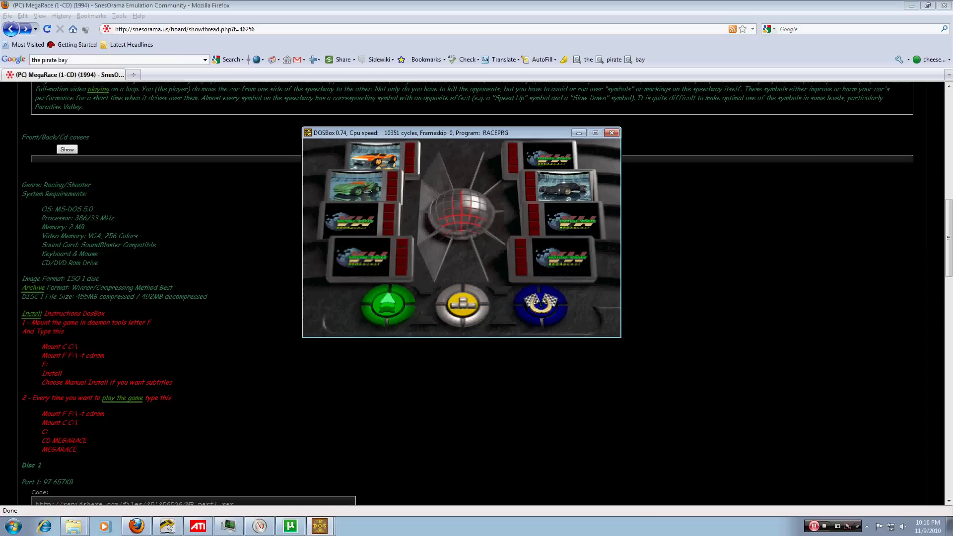
key("Return")
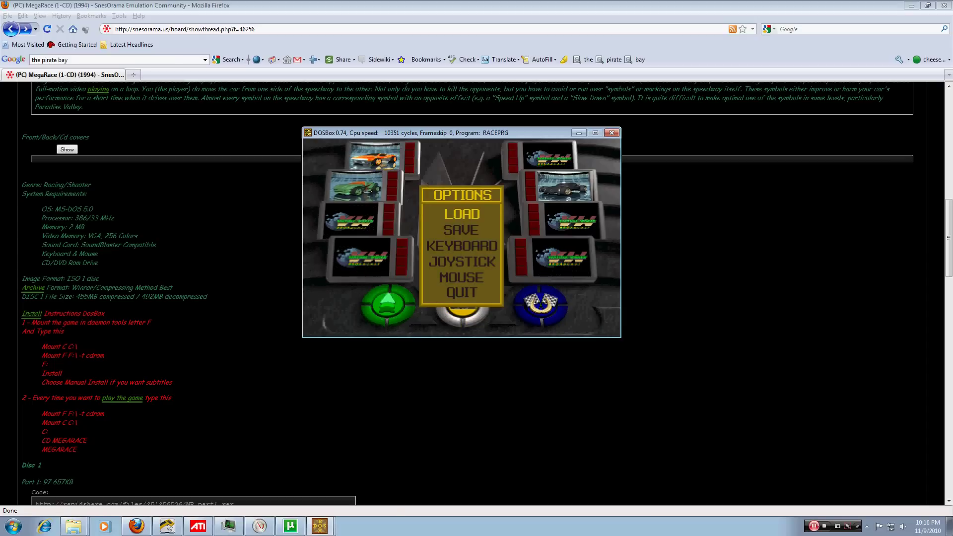
key("Down")
key("Return")
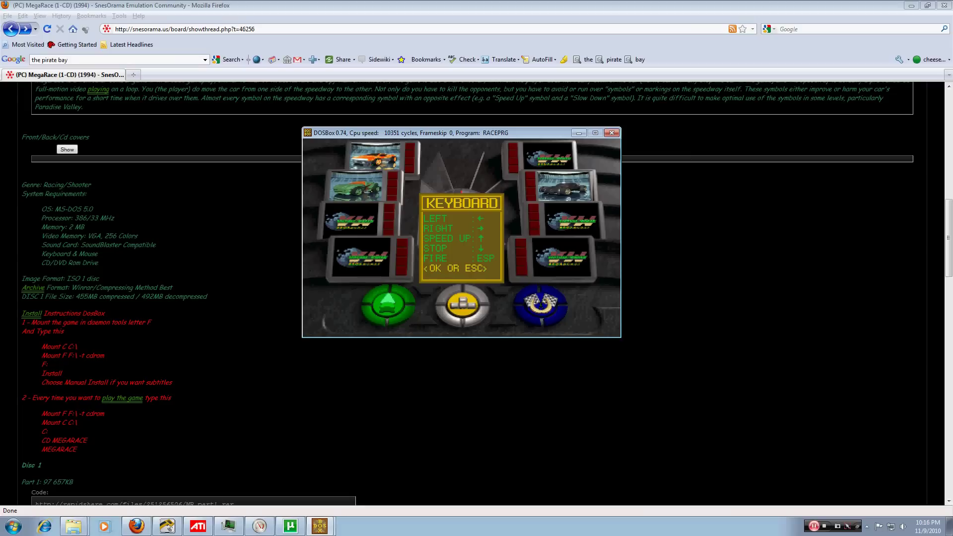
key("Escape")
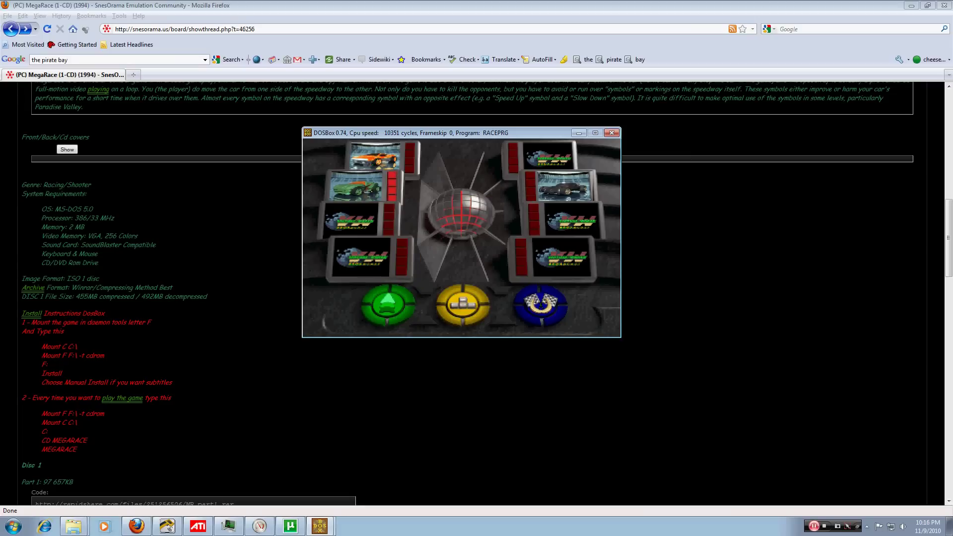
Start the Newsan 1 Level 1 race with the orange car and accelerate
key("Return")
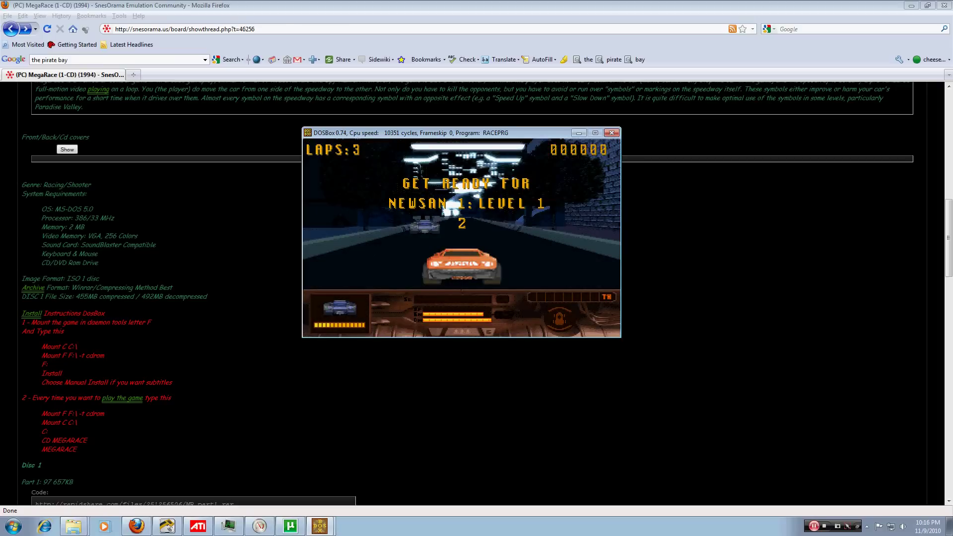
key("Up")
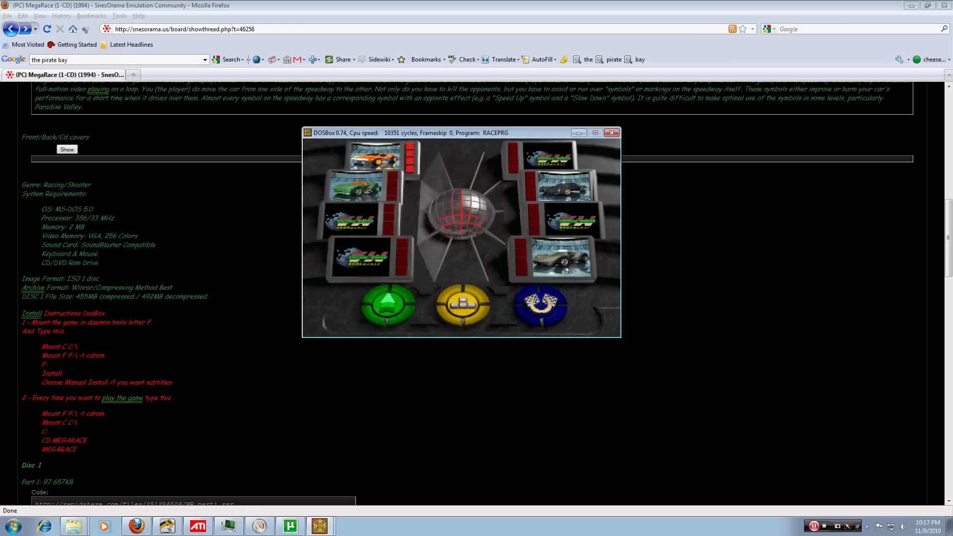
Try full-screen display, return the game to windowed mode, and close DOSBox
key("alt+Return")
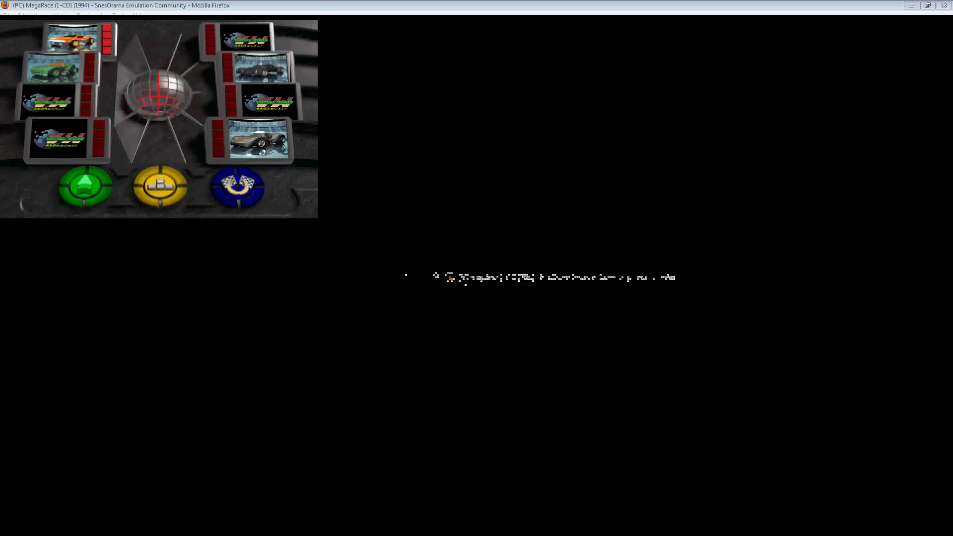
key("alt+Return")
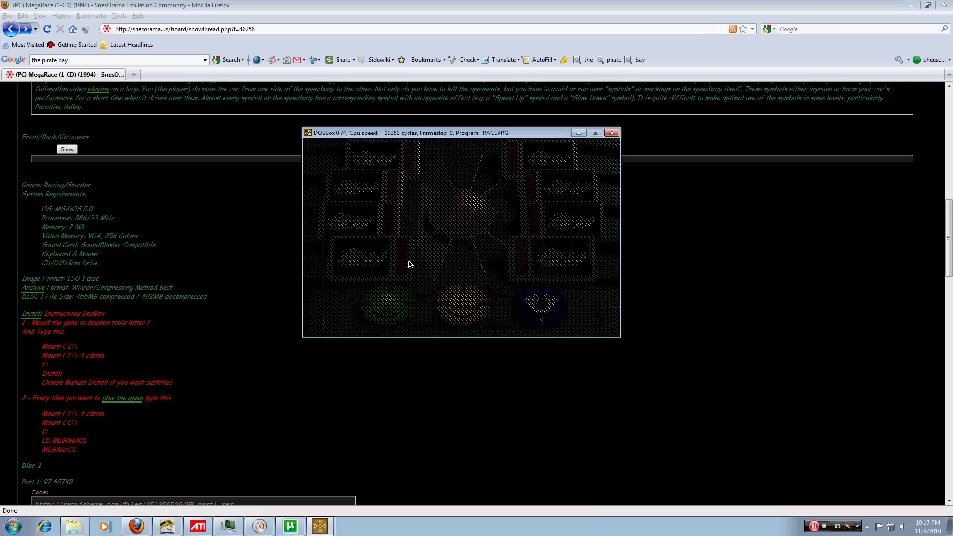
left_click(611, 133)
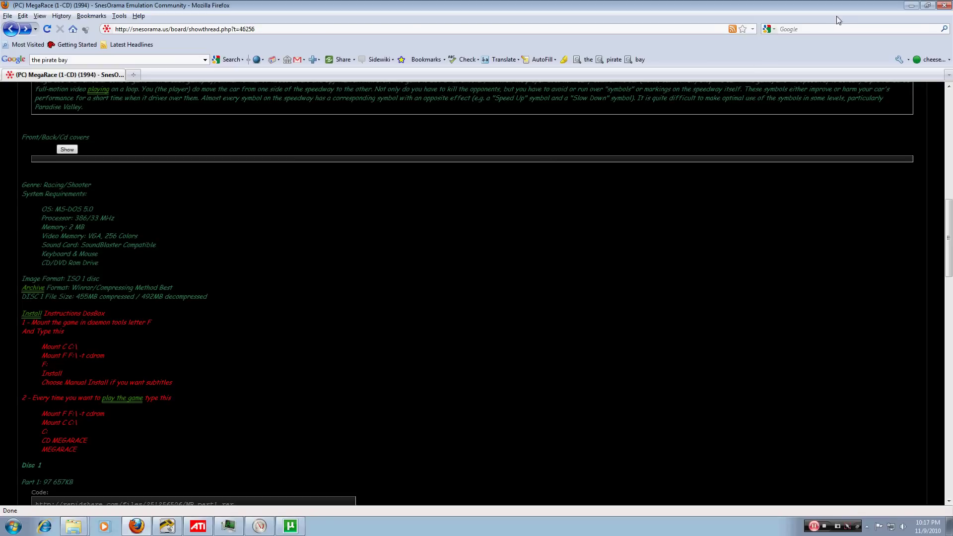
Launch DOSBox 0.74 and bring its console in front of the MegaRace instructions page in Firefox
left_click(912, 6)
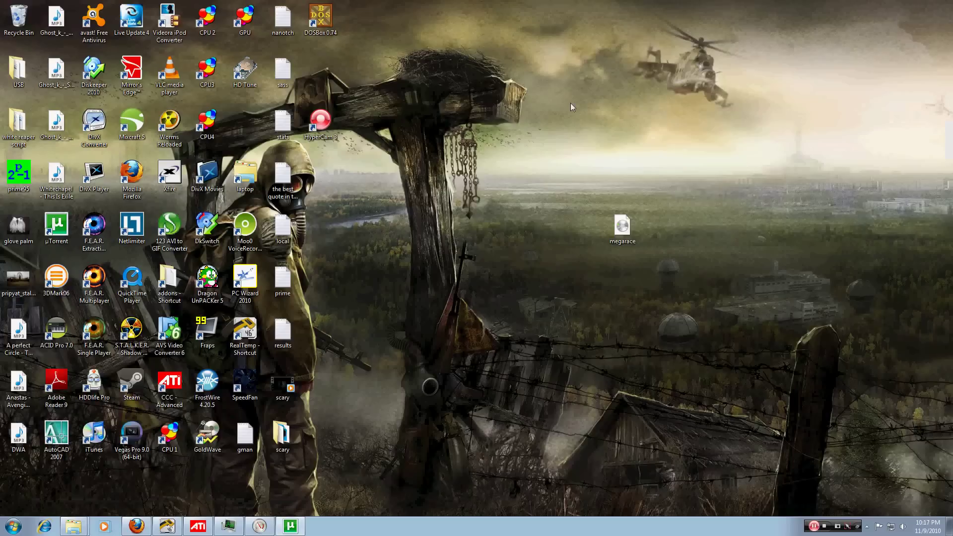
double_click(329, 23)
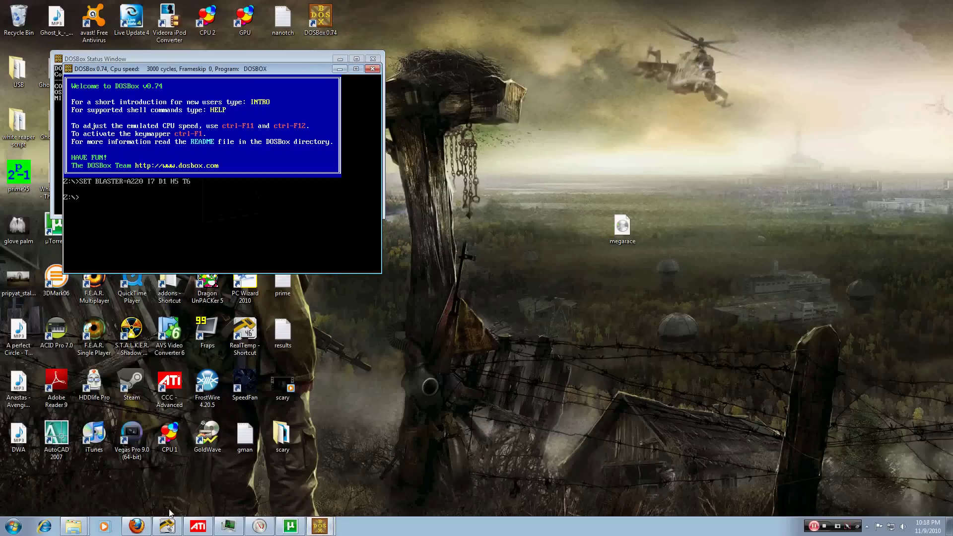
left_click(133, 526)
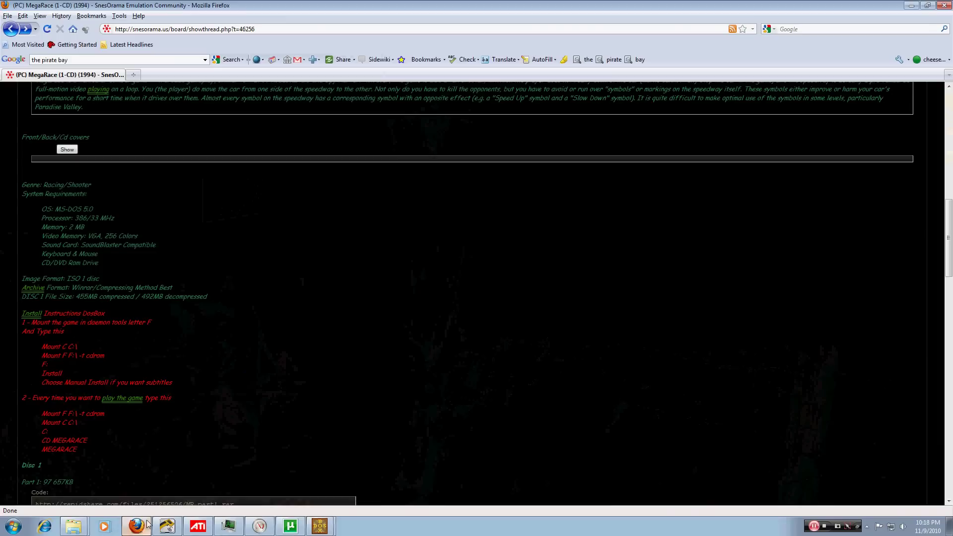
left_click(328, 526)
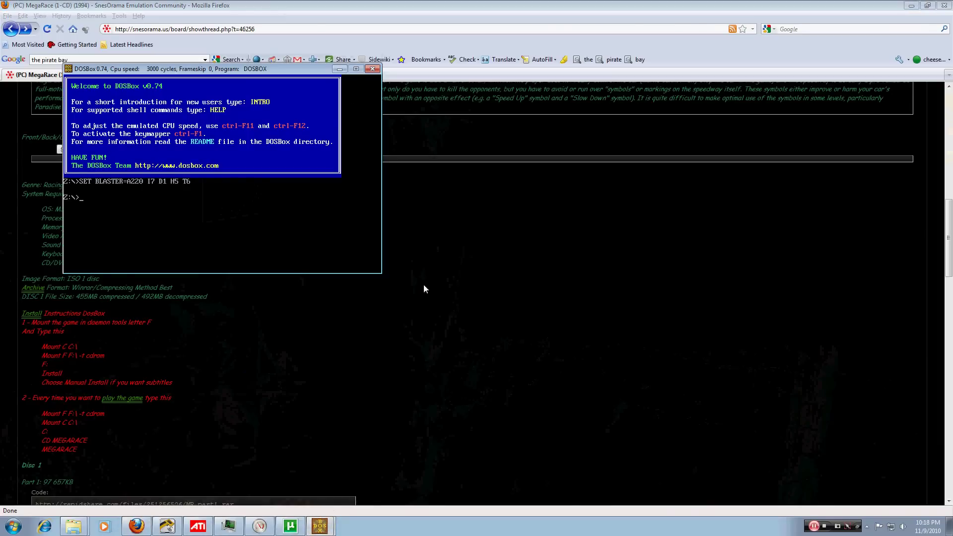
Mount G:\ as drive G with the type cdrom, and mount C:\ as drive C
type("Mount")
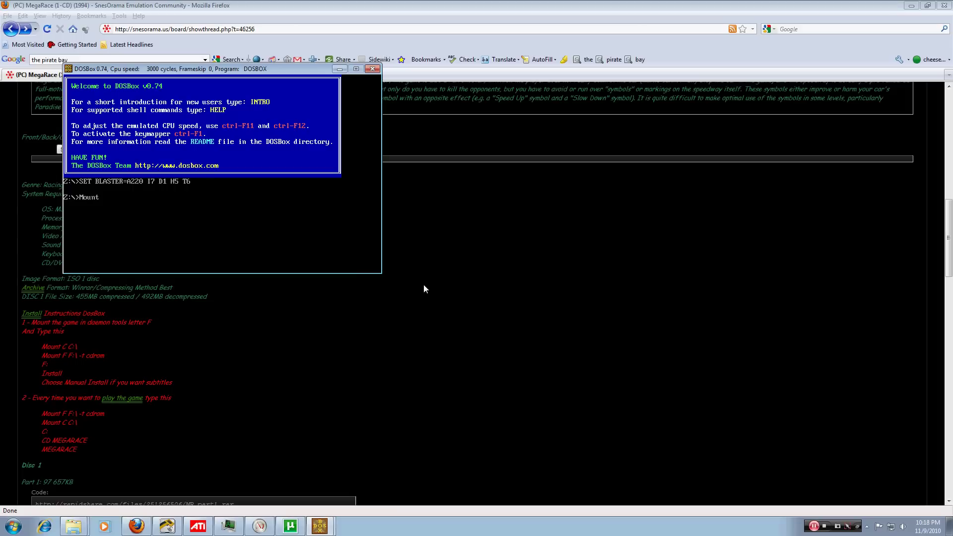
type(" G G:\\ -")
type("t cdrom")
key("Return")
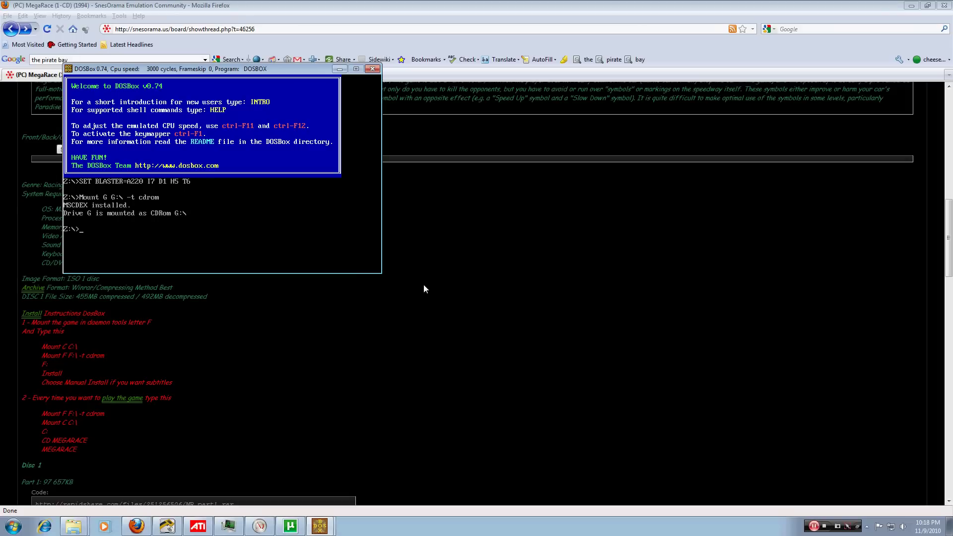
type("Mount C C:\\")
key("Return")
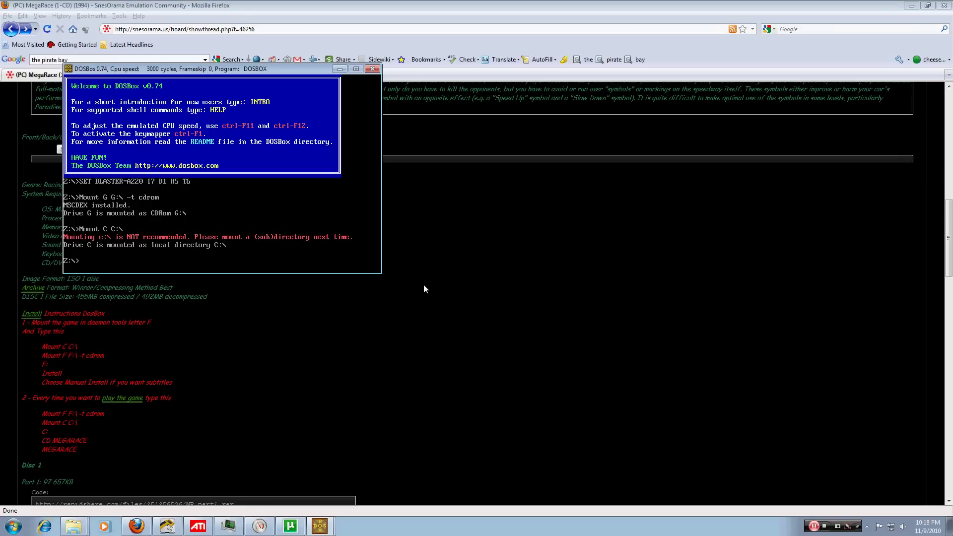
Change to the MEGARACE directory on drive C and start the game with the MEGARACE command
type("C:")
key("Return")
type("cd")
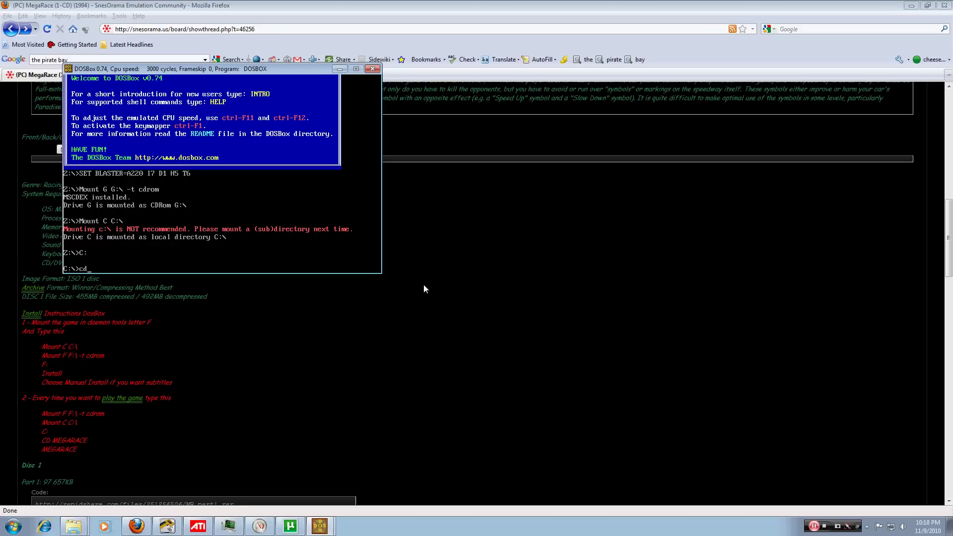
key("BackSpace")
key("BackSpace")
type("CD MEGARACE")
key("Return")
key("Return")
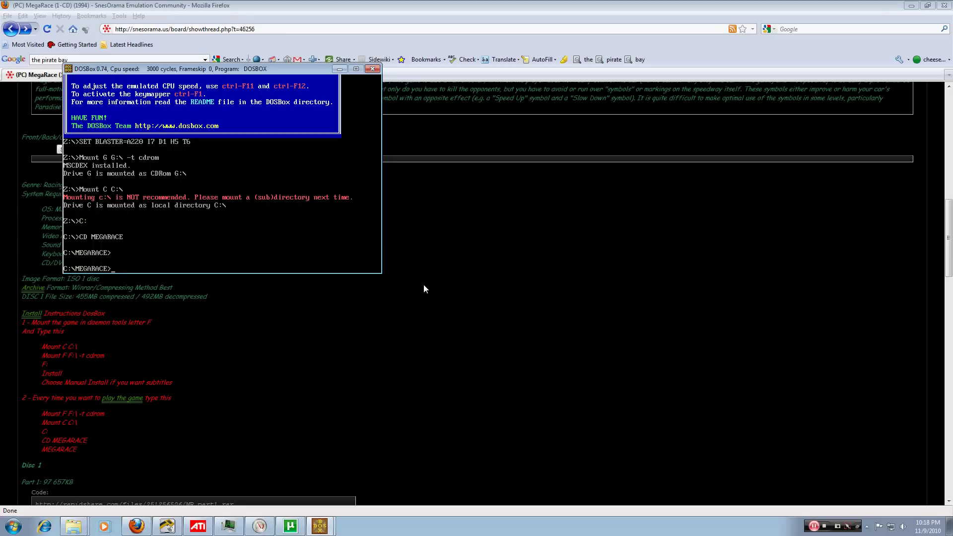
key("Return")
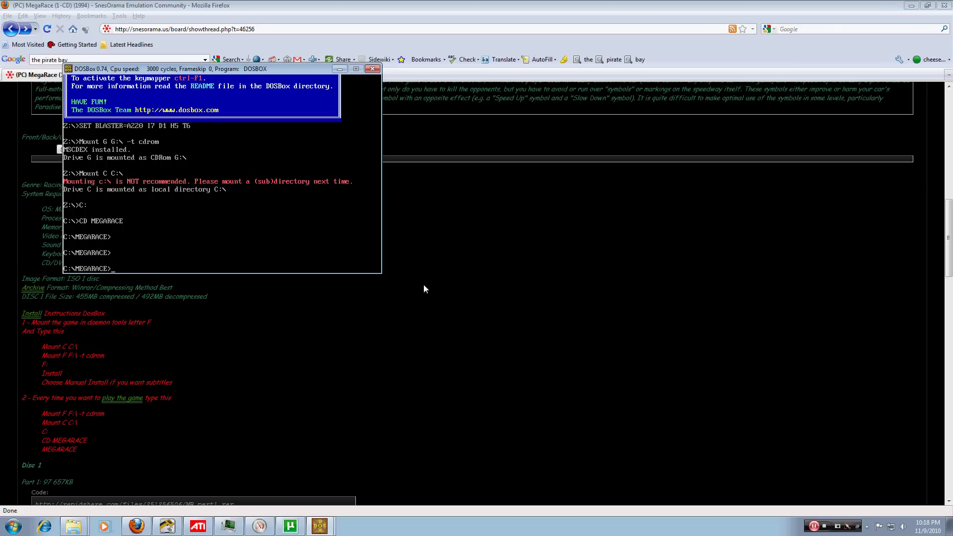
type("MEGARACE")
key("Return")
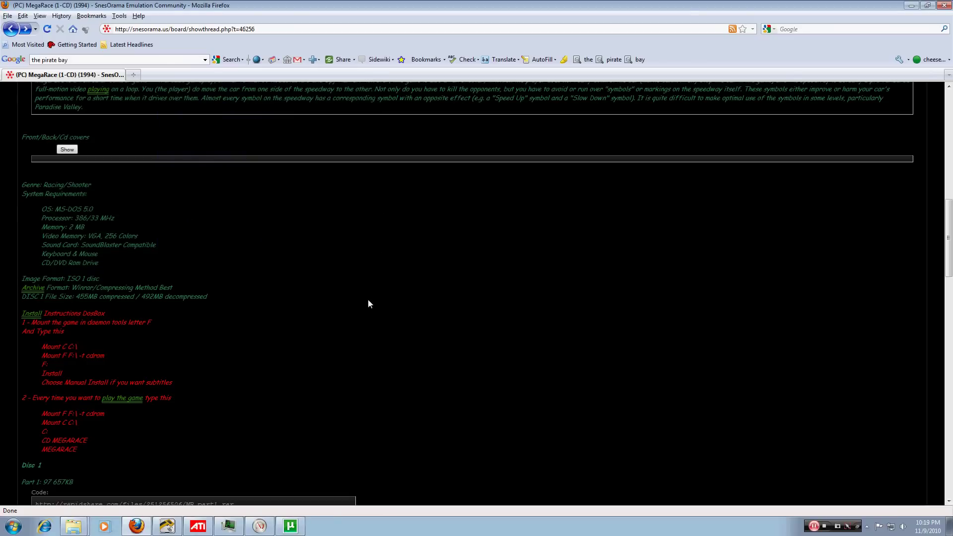
scroll(369, 300, "down", 6)
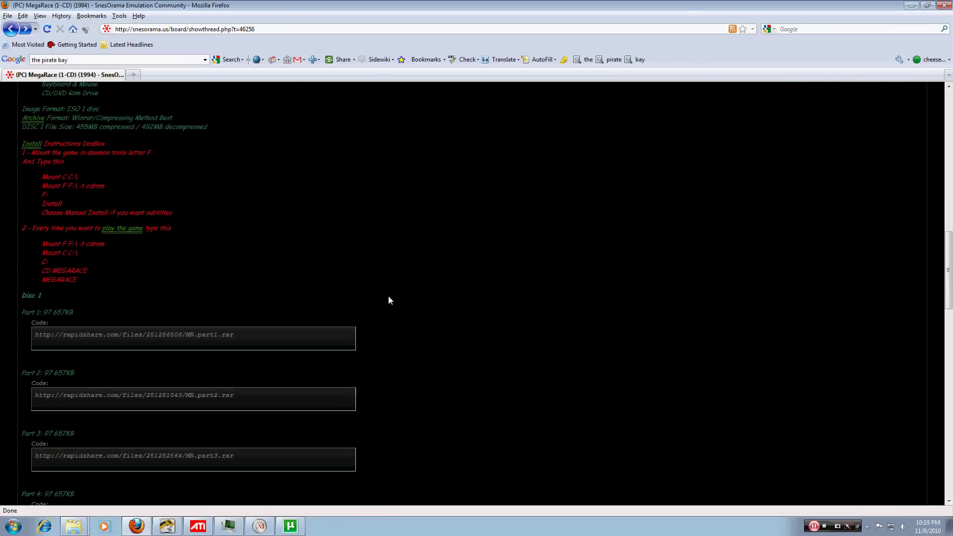
scroll(410, 298, "up", 15)
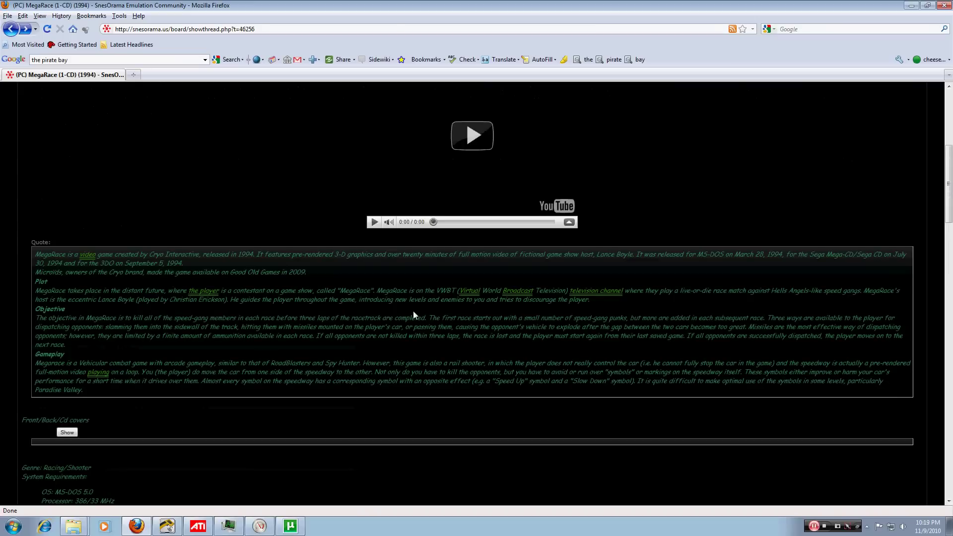
scroll(499, 371, "down", 6)
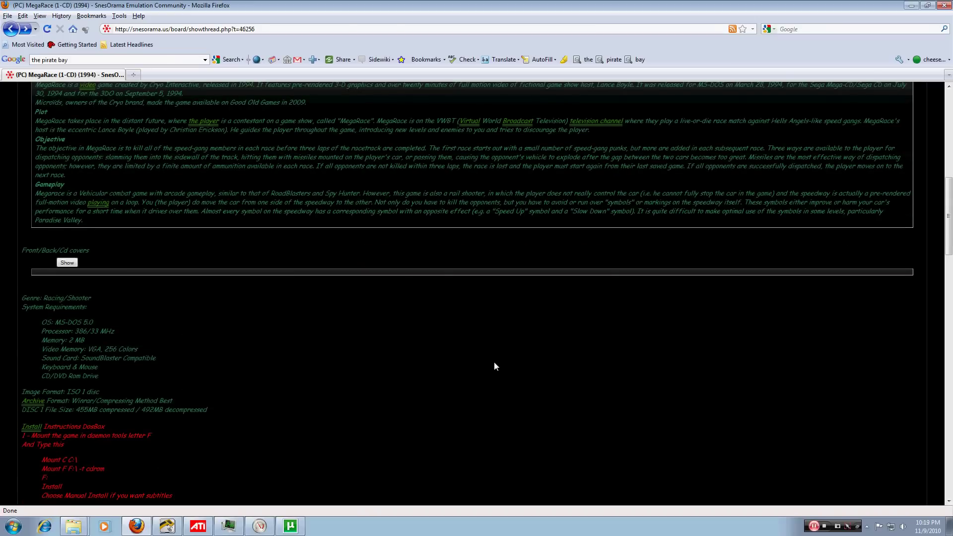
scroll(468, 344, "down", 6)
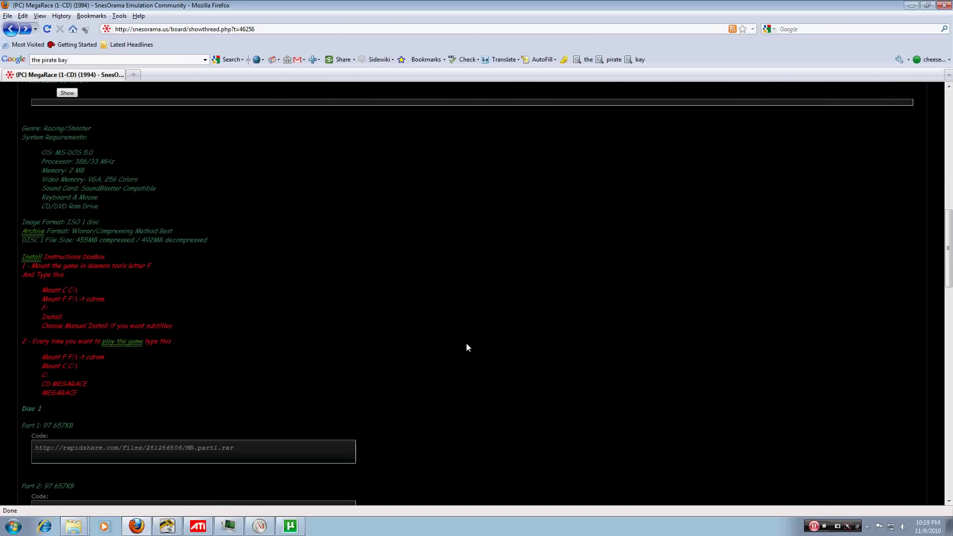
scroll(467, 345, "down", 4)
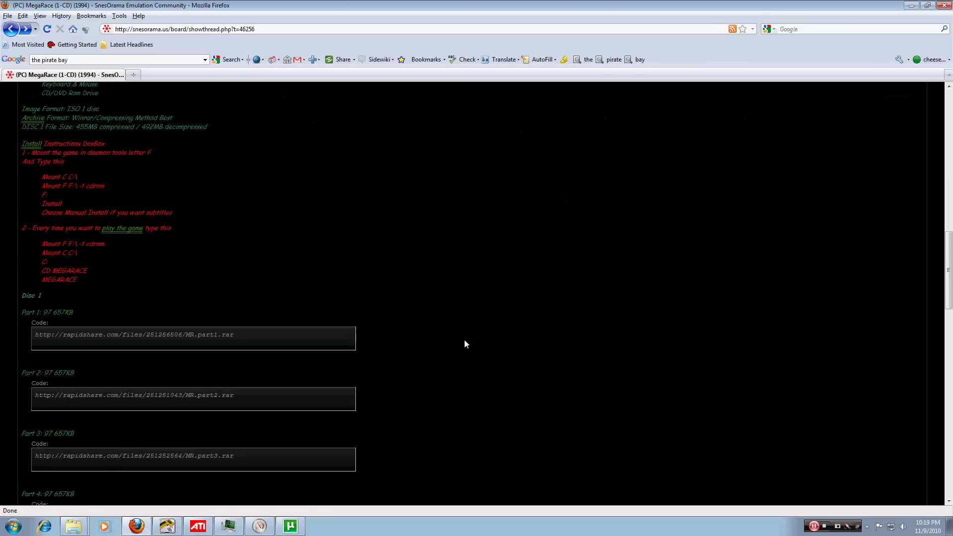
scroll(465, 343, "up", 6)
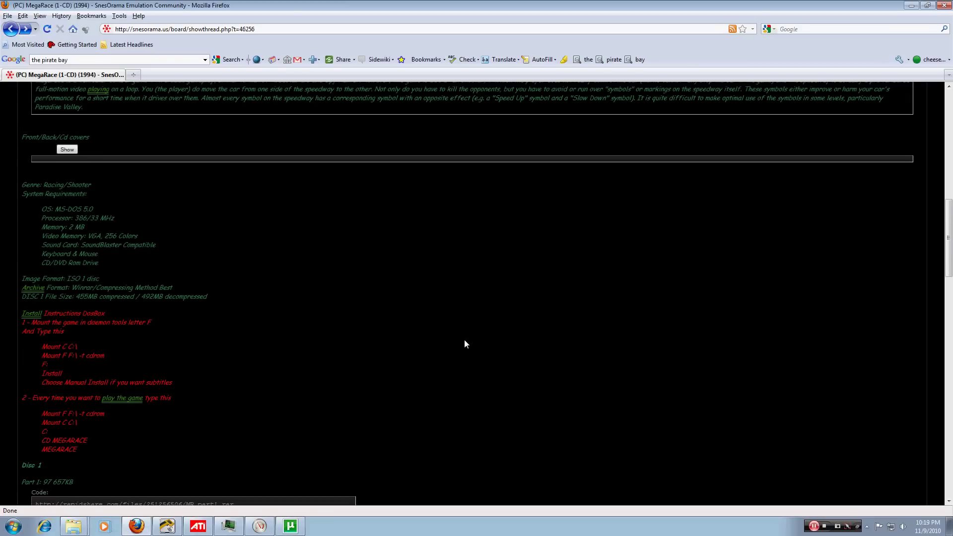